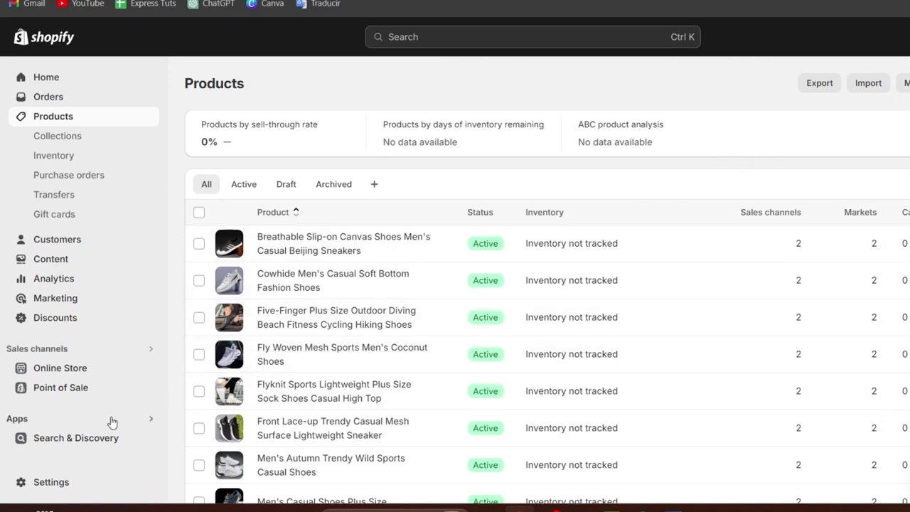
# - Open the store settings and go to the store policies
pyautogui.click(25, 482)
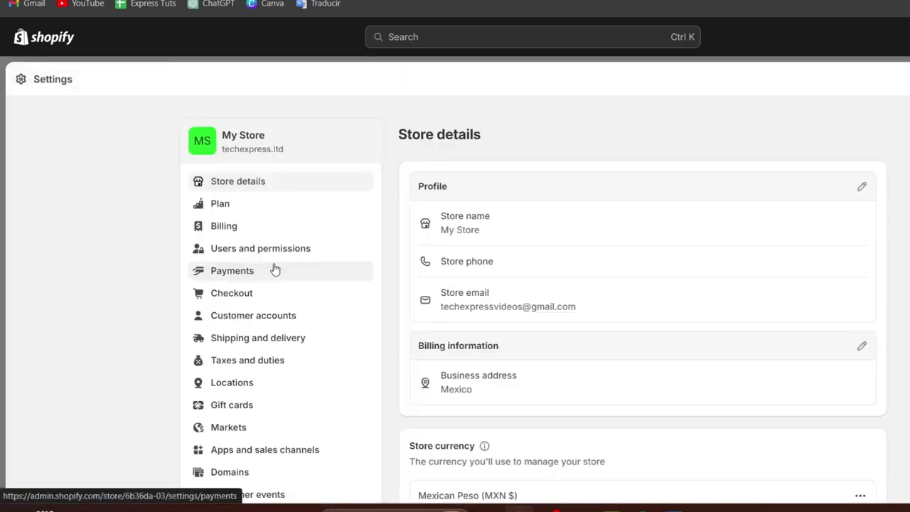
pyautogui.scroll(-6, 275, 268)
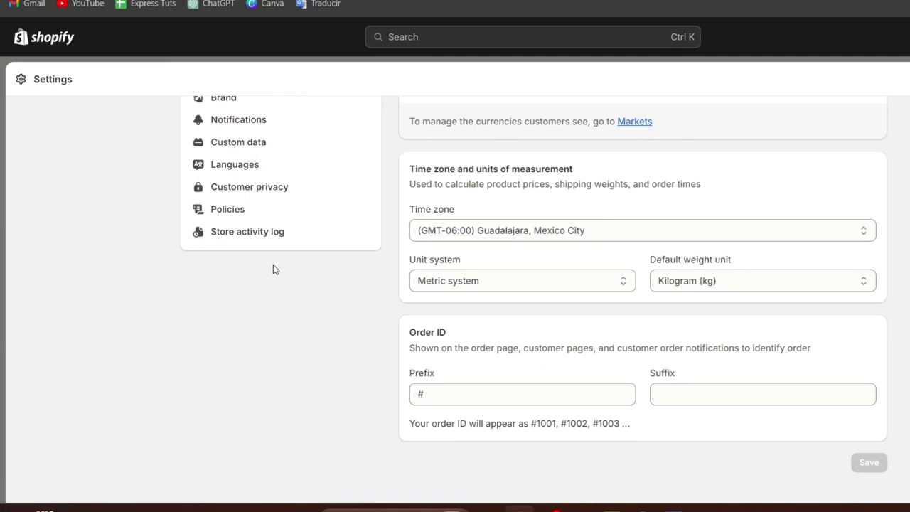
pyautogui.click(216, 210)
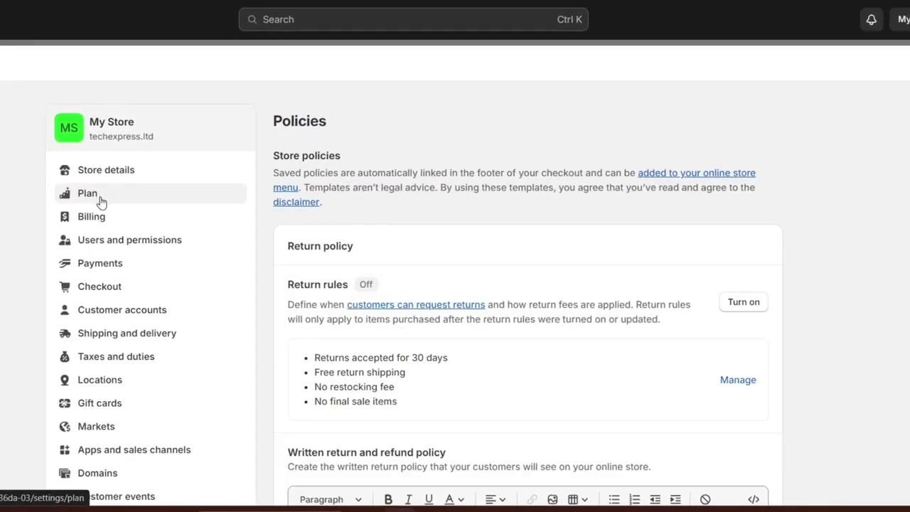
# - Fill the written return and refund policy with Shopify's ready-made template
pyautogui.scroll(-2, 528, 220)
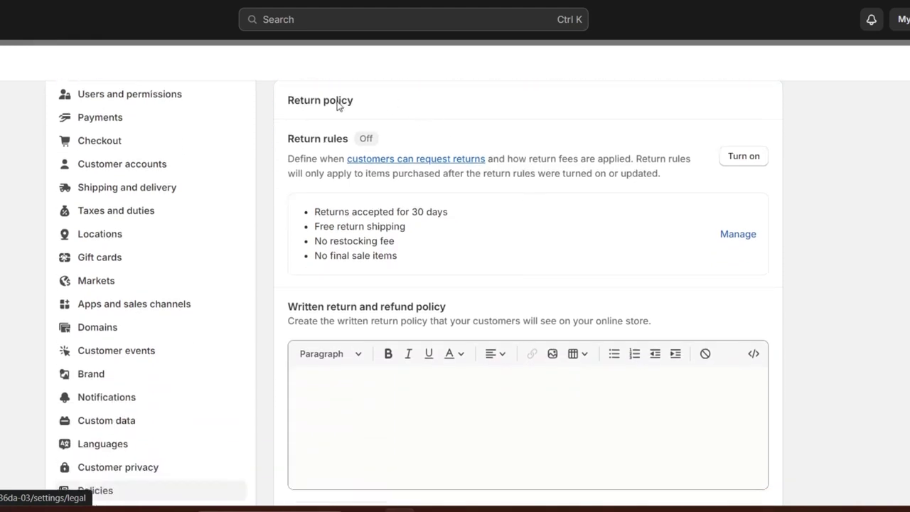
pyautogui.scroll(-1, 469, 221)
pyautogui.click(403, 313)
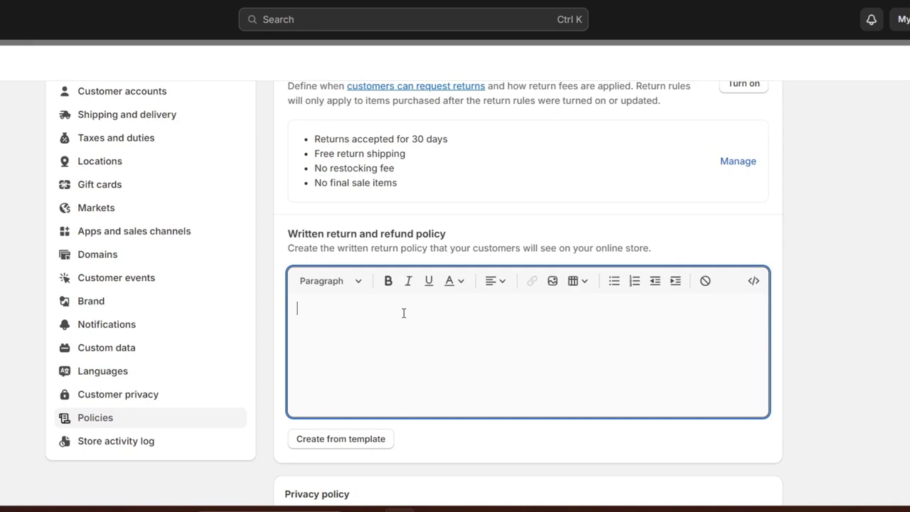
pyautogui.scroll(-1, 403, 312)
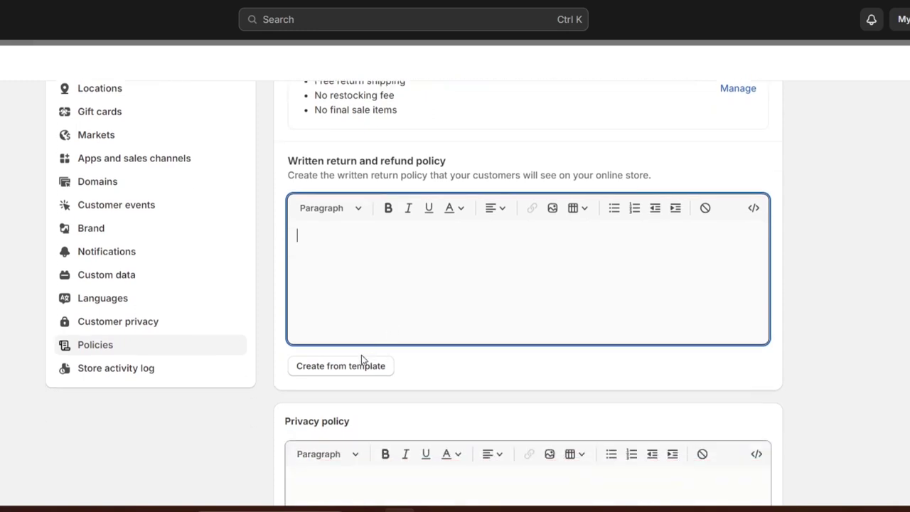
pyautogui.click(323, 366)
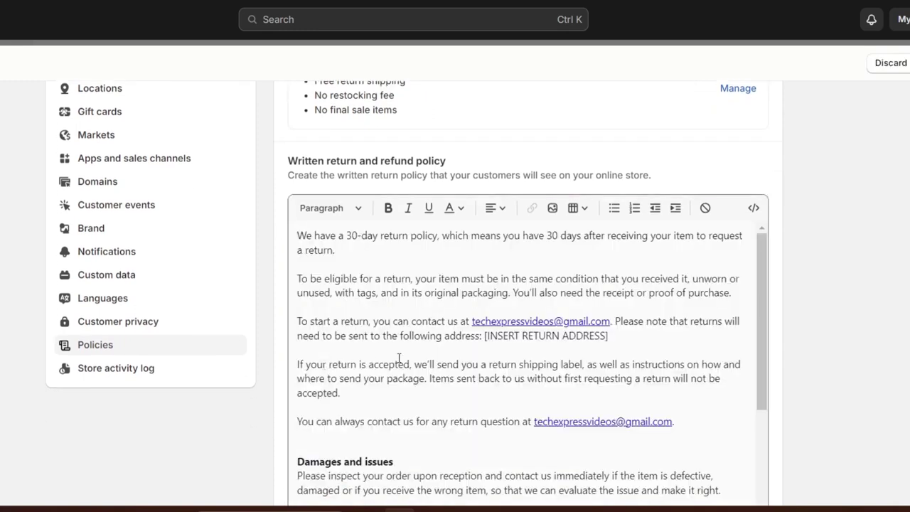
# - Review the return and refund policy text, including its sections on damages, non-returnable items, exchanges, the European Union cooling off period and refunds
pyautogui.scroll(-1, 749, 344)
pyautogui.scroll(2, 851, 339)
pyautogui.scroll(-4, 850, 339)
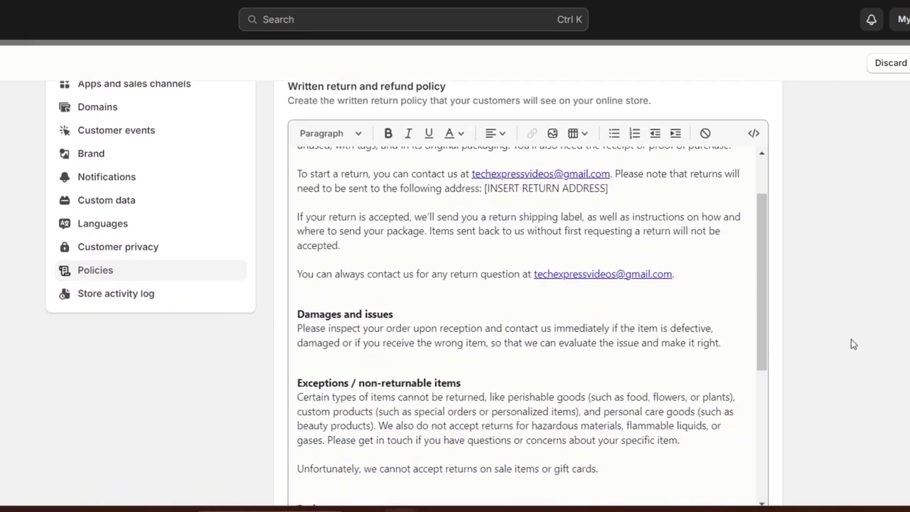
pyautogui.click(496, 265)
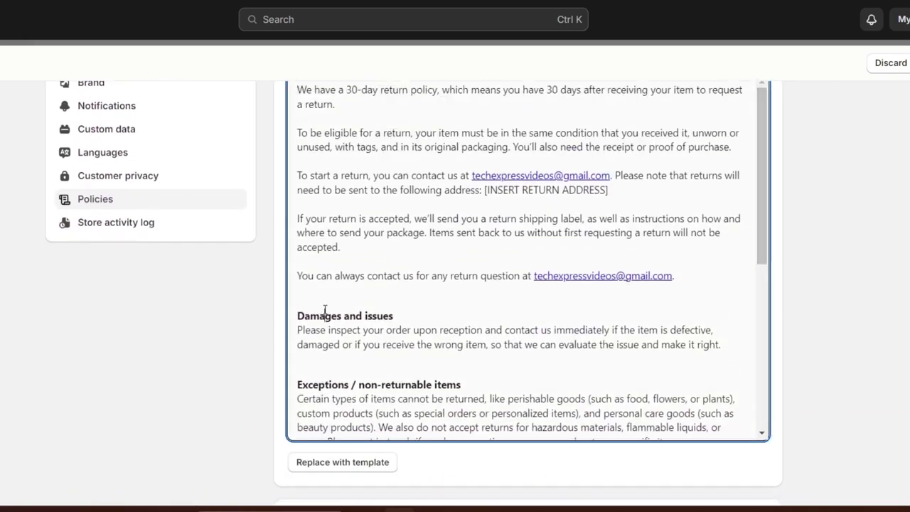
pyautogui.moveTo(325, 311); pyautogui.dragTo(502, 319)
pyautogui.scroll(-2, 476, 315)
pyautogui.moveTo(376, 311); pyautogui.dragTo(462, 312)
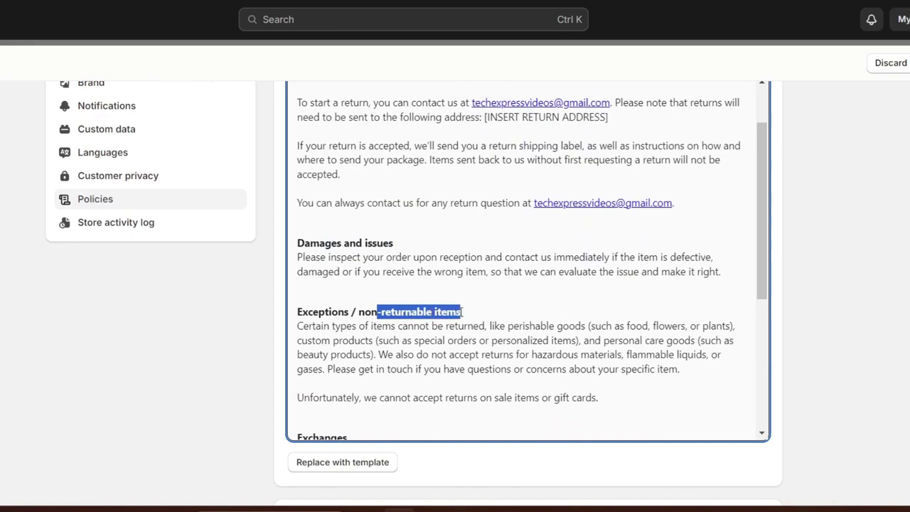
pyautogui.scroll(-3, 463, 312)
pyautogui.moveTo(331, 292); pyautogui.dragTo(348, 291)
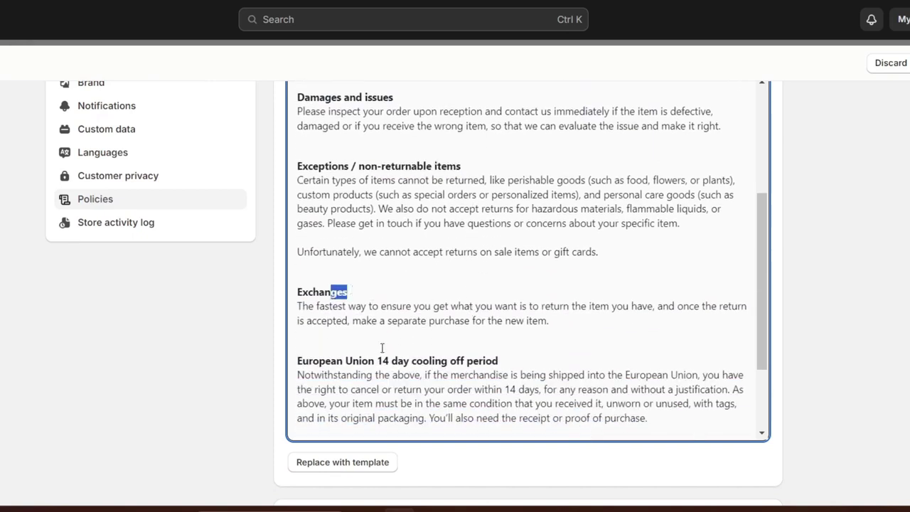
pyautogui.moveTo(325, 360); pyautogui.dragTo(520, 365)
pyautogui.scroll(-2, 529, 385)
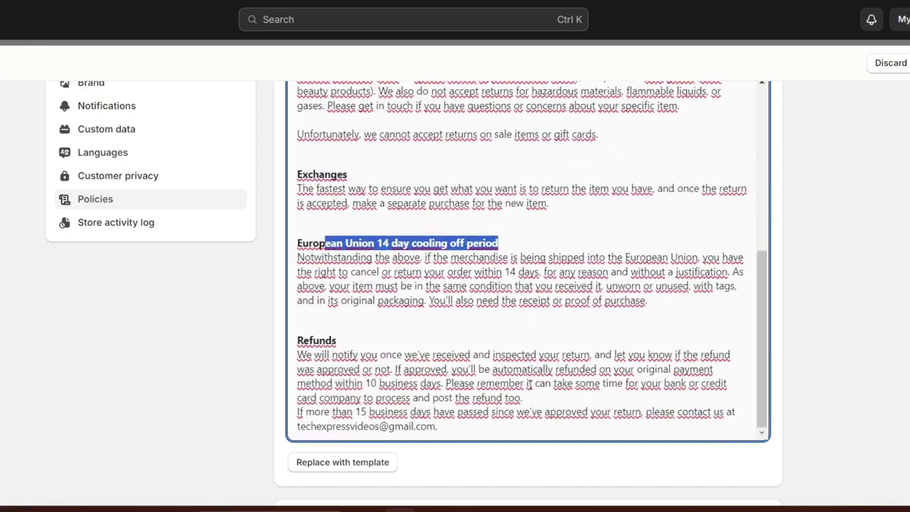
pyautogui.scroll(-1, 529, 383)
pyautogui.scroll(4, 659, 402)
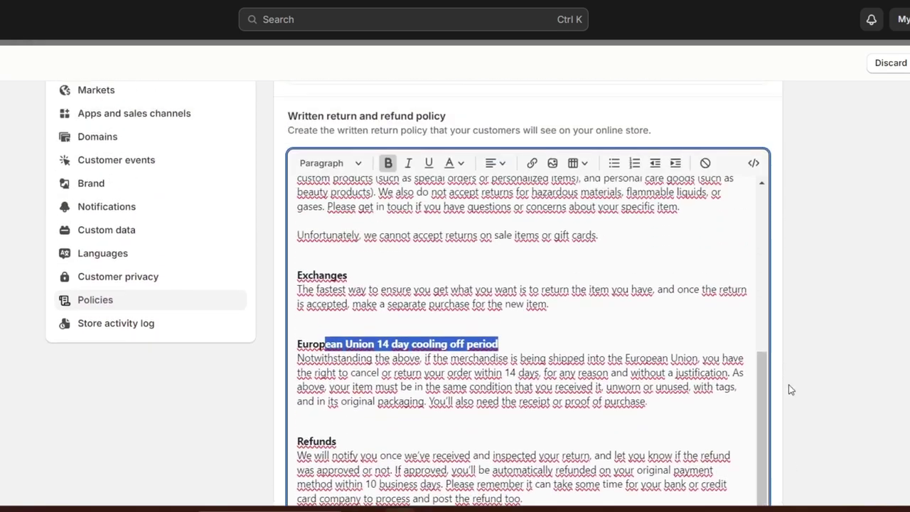
pyautogui.scroll(5, 658, 402)
pyautogui.scroll(-2, 798, 376)
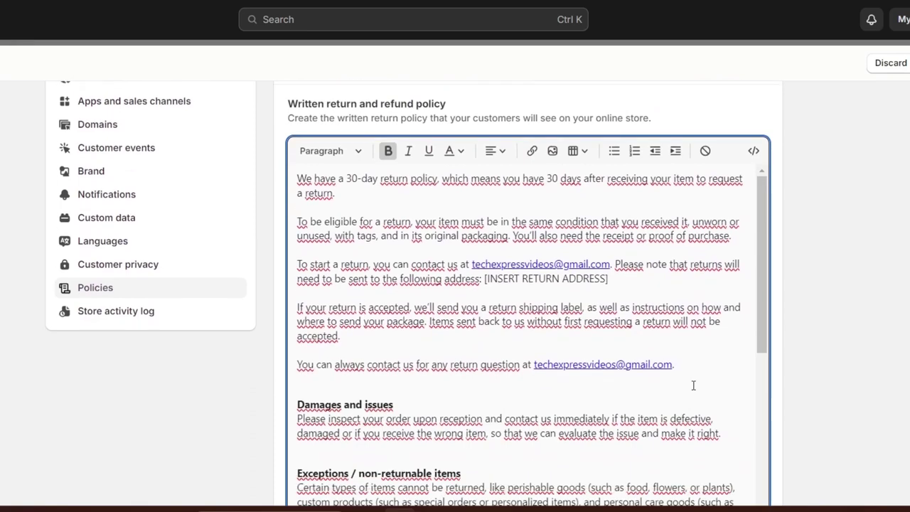
pyautogui.scroll(1, 665, 385)
pyautogui.scroll(-2, 663, 384)
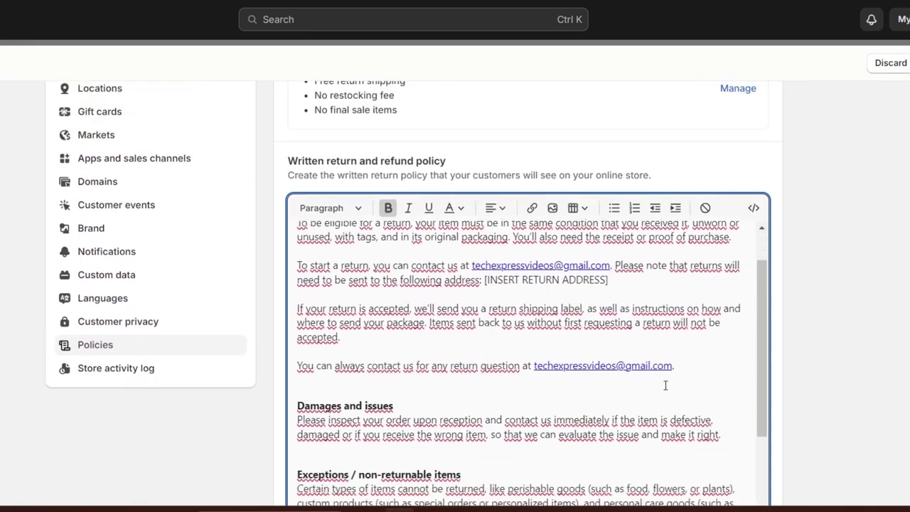
pyautogui.scroll(-1, 823, 338)
# - Fill the privacy policy with its ready-made template
pyautogui.scroll(-6, 823, 338)
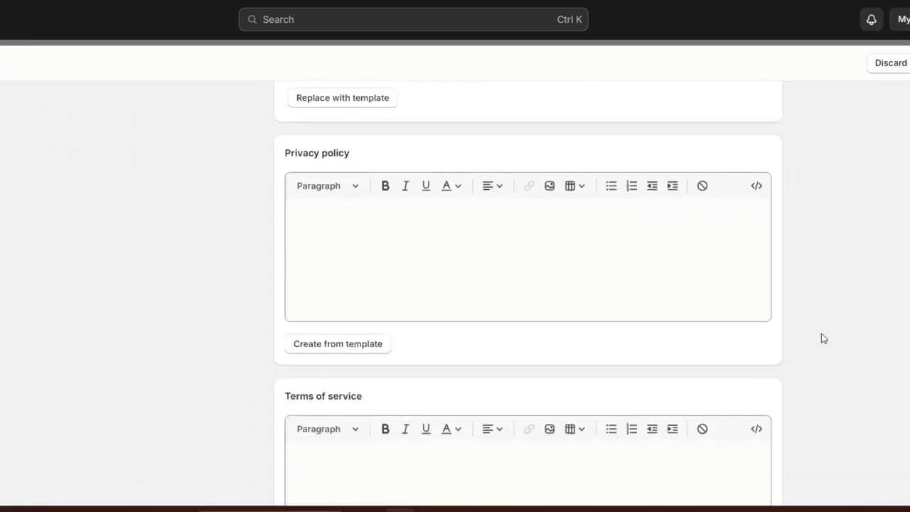
pyautogui.click(347, 352)
pyautogui.scroll(-5, 334, 334)
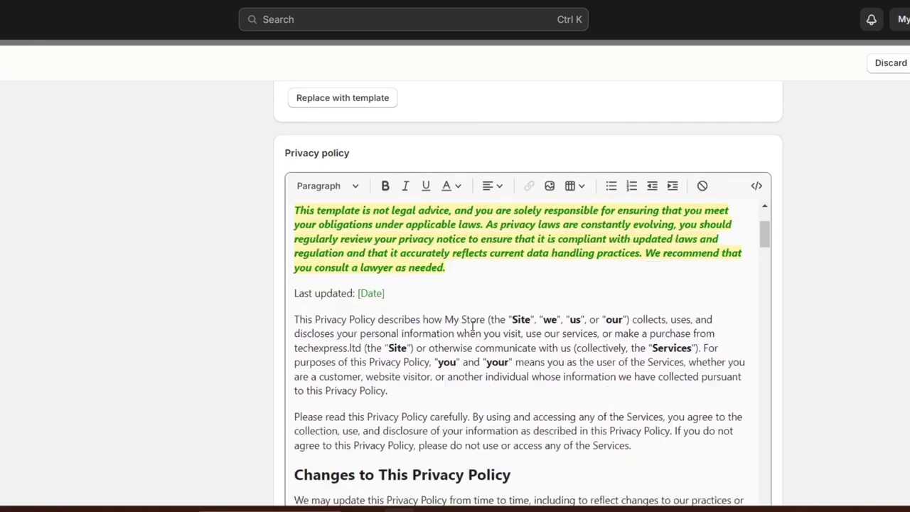
# - Fill the terms of service with its ready-made template
pyautogui.scroll(-2, 256, 285)
pyautogui.scroll(-2, 255, 286)
pyautogui.click(356, 321)
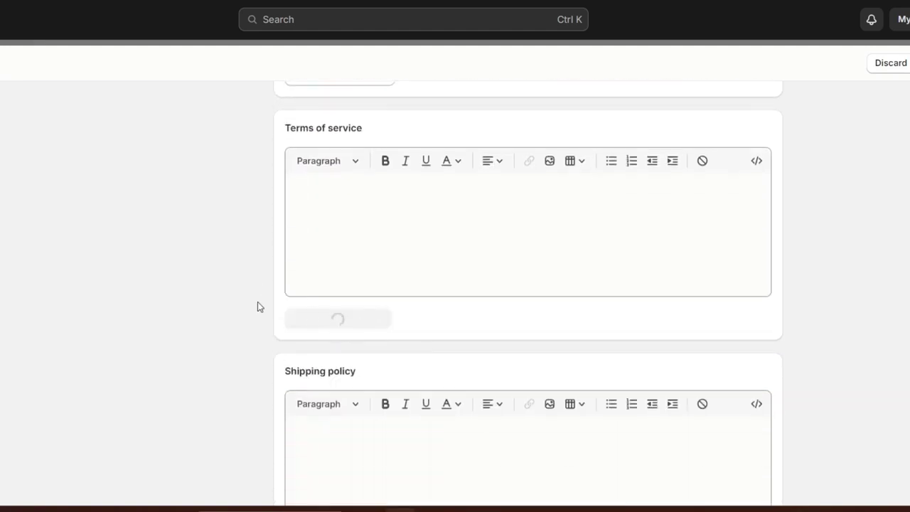
# - Fill the contact information policy with its ready-made template, leaving the shipping policy empty
pyautogui.scroll(-6, 236, 301)
pyautogui.scroll(-2, 355, 325)
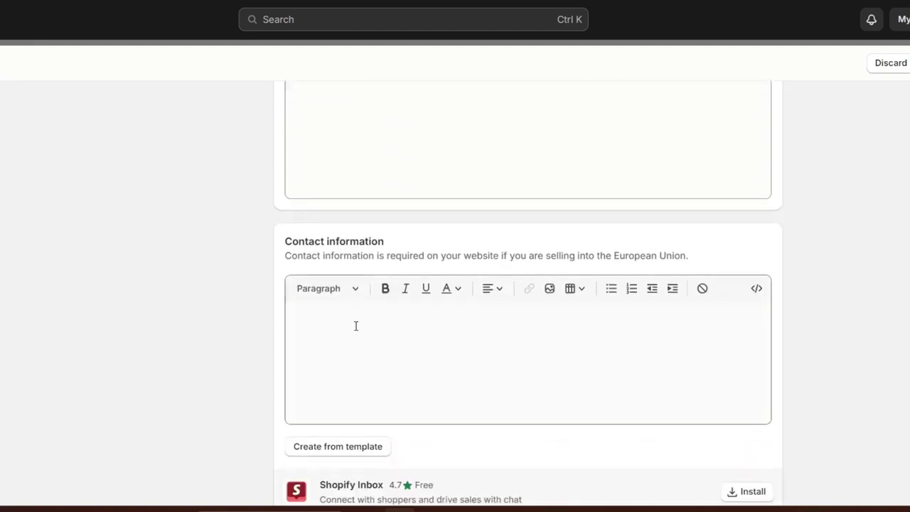
pyautogui.click(357, 444)
pyautogui.scroll(-2, 258, 382)
# - Save the store policies and close the settings
pyautogui.scroll(5, 258, 382)
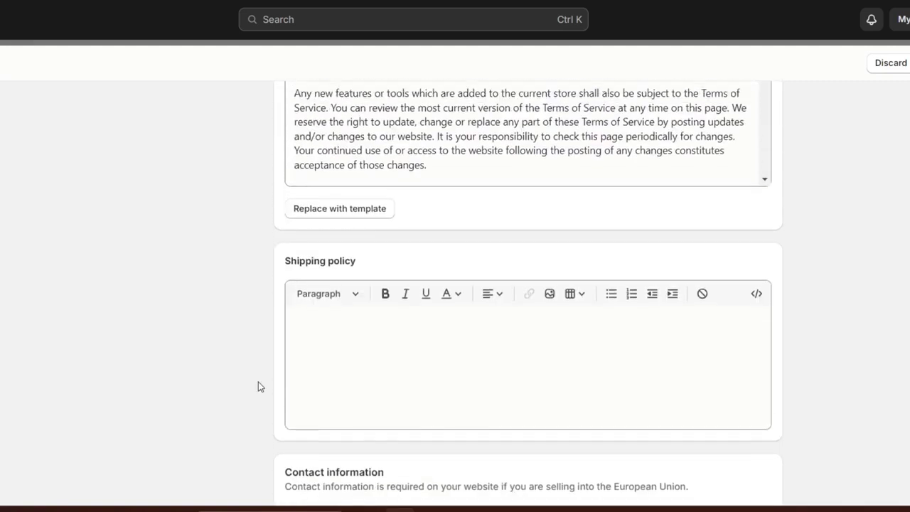
pyautogui.scroll(4, 258, 381)
pyautogui.scroll(6, 258, 382)
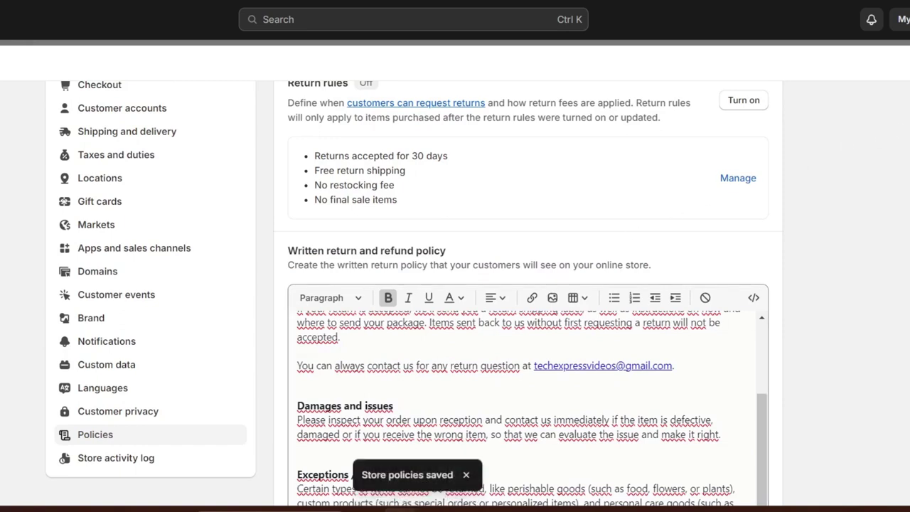
pyautogui.press('Escape')
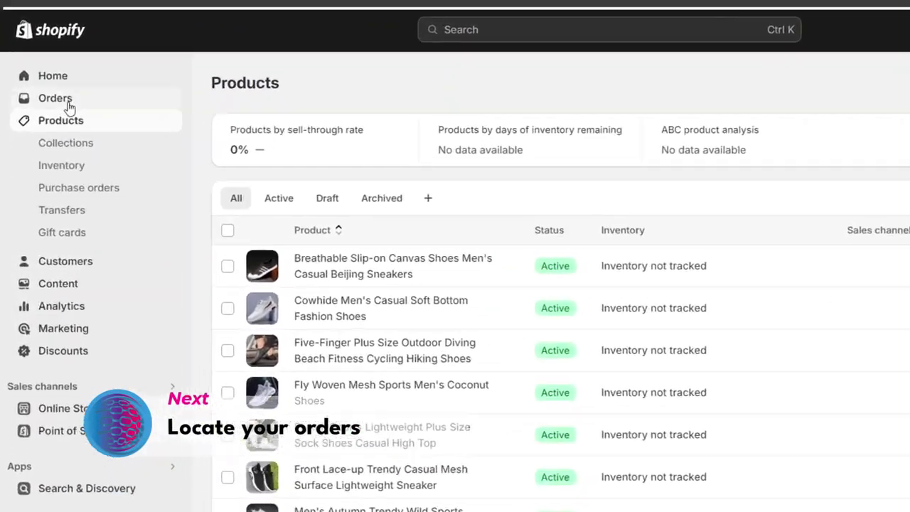
# - Open the paid and fulfilled order from the orders list and start a return for it
pyautogui.click(69, 105)
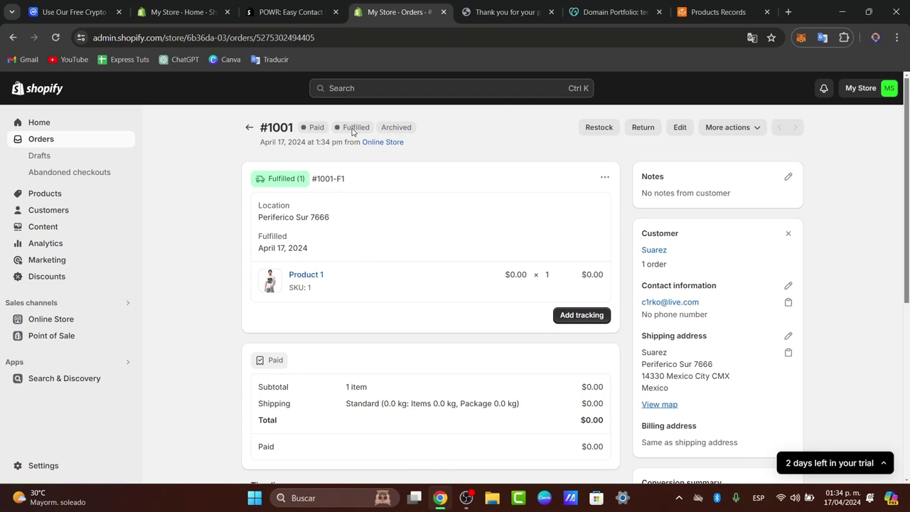
pyautogui.click(644, 129)
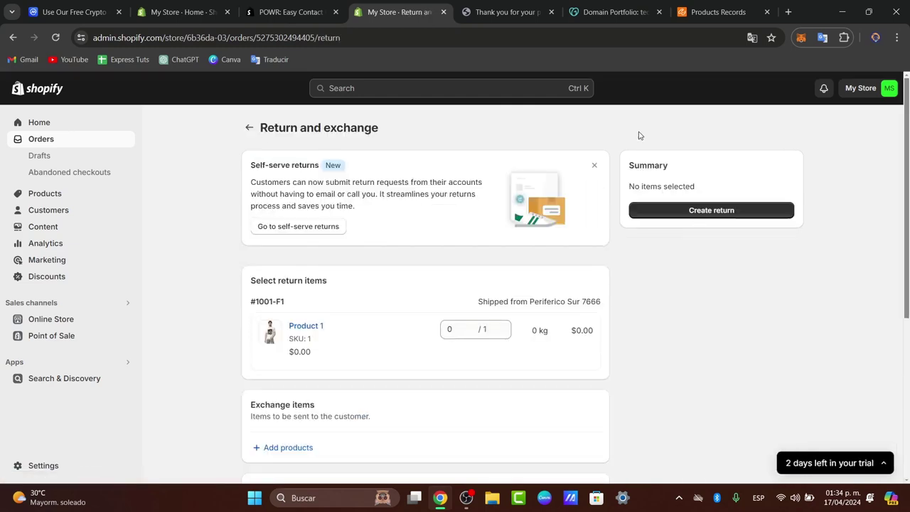
# - Set the return quantity of Product 1 to 1 and choose "Size was too small" as the return reason
pyautogui.moveTo(304, 282); pyautogui.dragTo(327, 287)
pyautogui.scroll(-1, 396, 290)
pyautogui.click(460, 271)
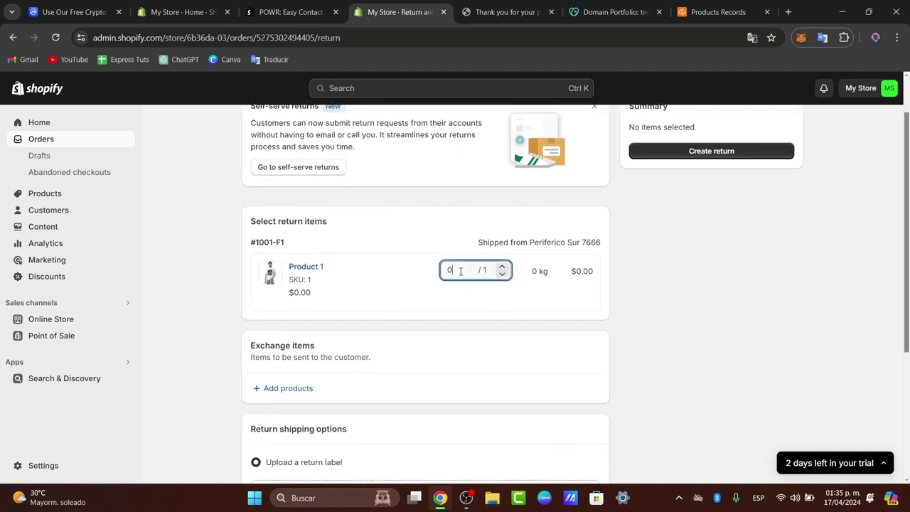
pyautogui.click(501, 268)
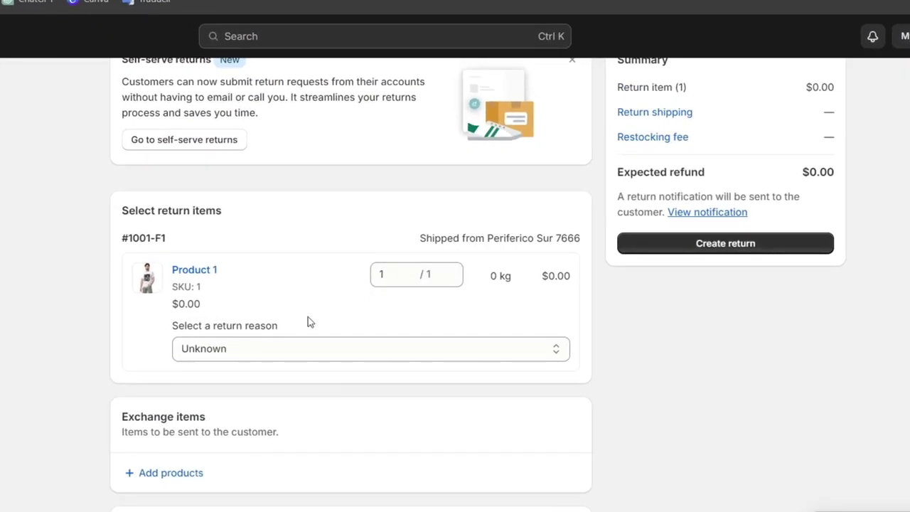
pyautogui.click(346, 327)
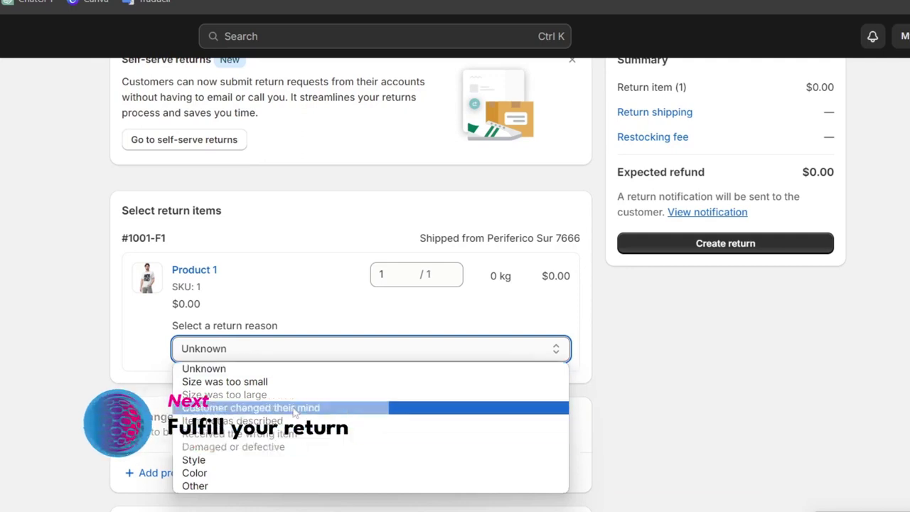
pyautogui.click(278, 381)
# - Browse the products that can be offered as exchange items and close the list without adding any
pyautogui.scroll(-2, 412, 368)
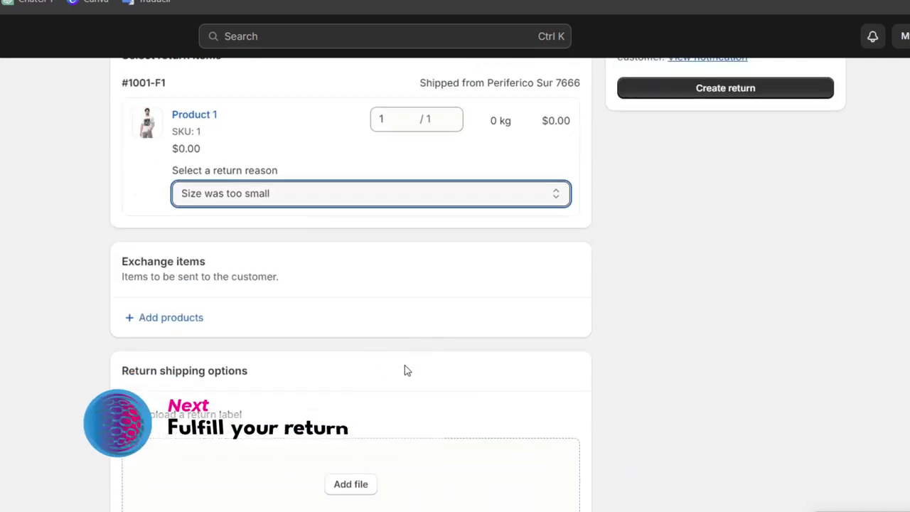
pyautogui.click(181, 318)
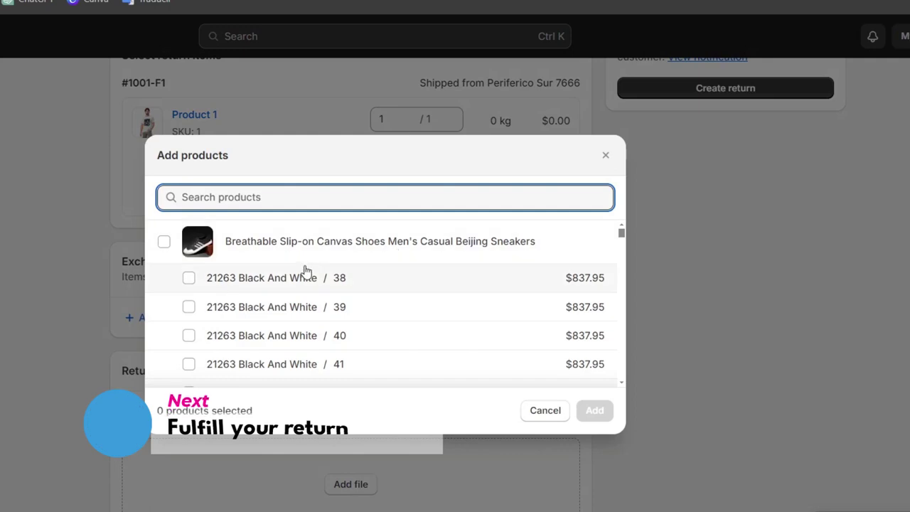
pyautogui.scroll(-5, 302, 270)
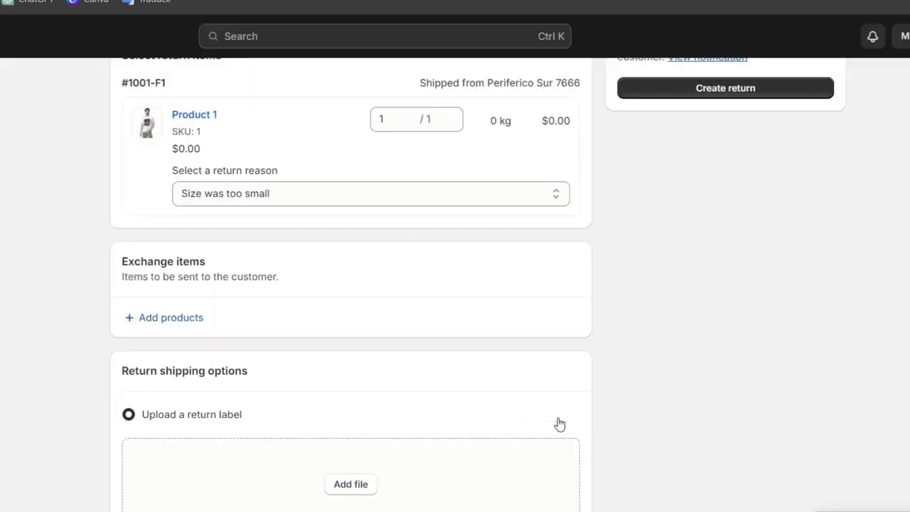
pyautogui.click(554, 418)
# - Review the return label and tracking number fields, and browse the shipping carrier list without choosing a carrier
pyautogui.scroll(2, 276, 377)
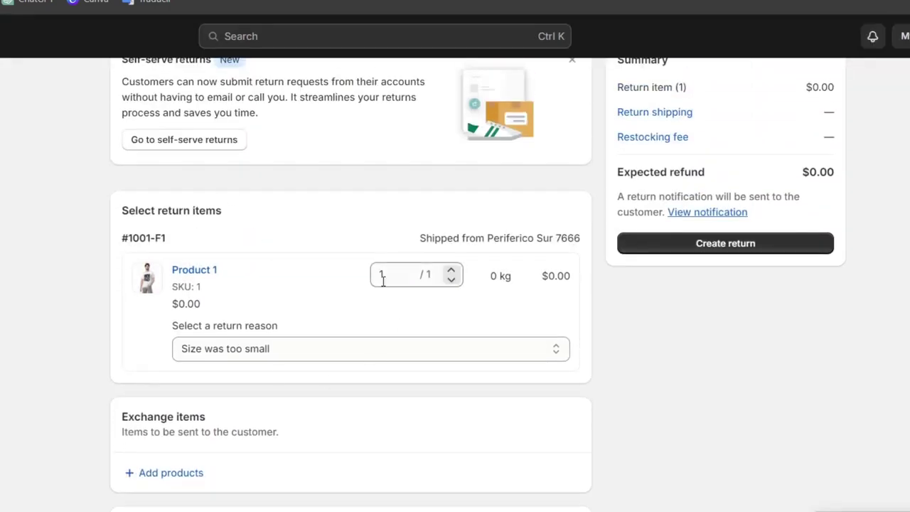
pyautogui.scroll(-5, 382, 282)
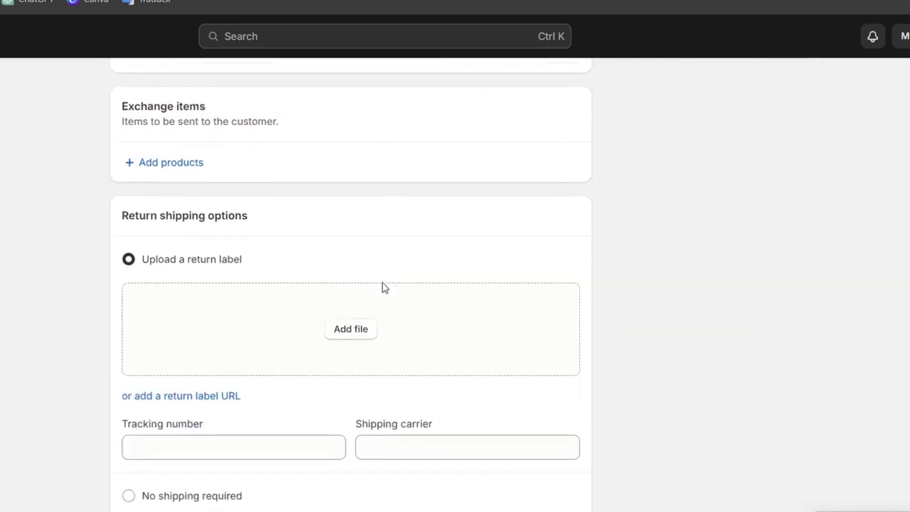
pyautogui.moveTo(301, 200); pyautogui.dragTo(150, 204)
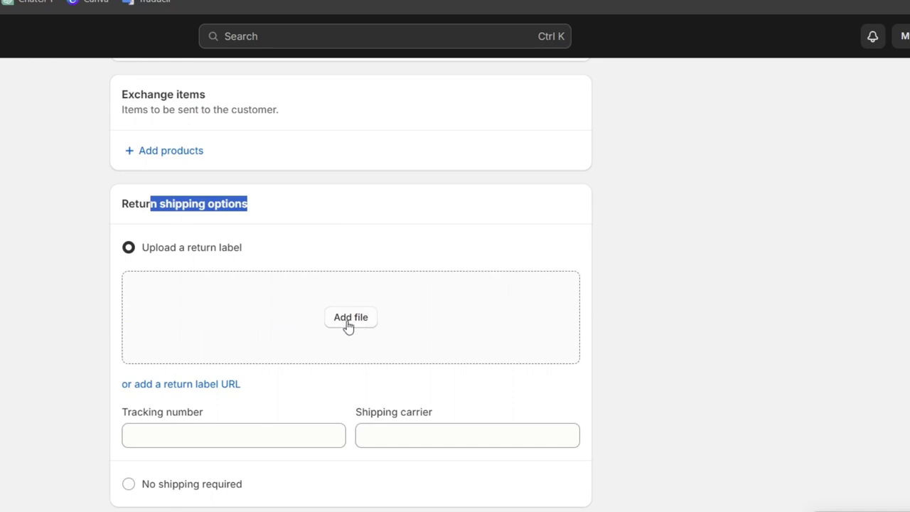
pyautogui.click(289, 429)
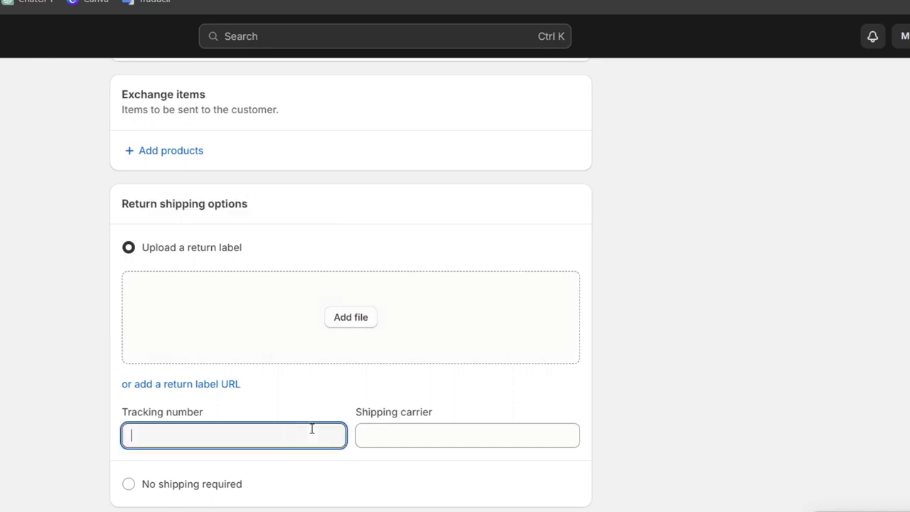
pyautogui.click(403, 432)
pyautogui.scroll(-3, 429, 274)
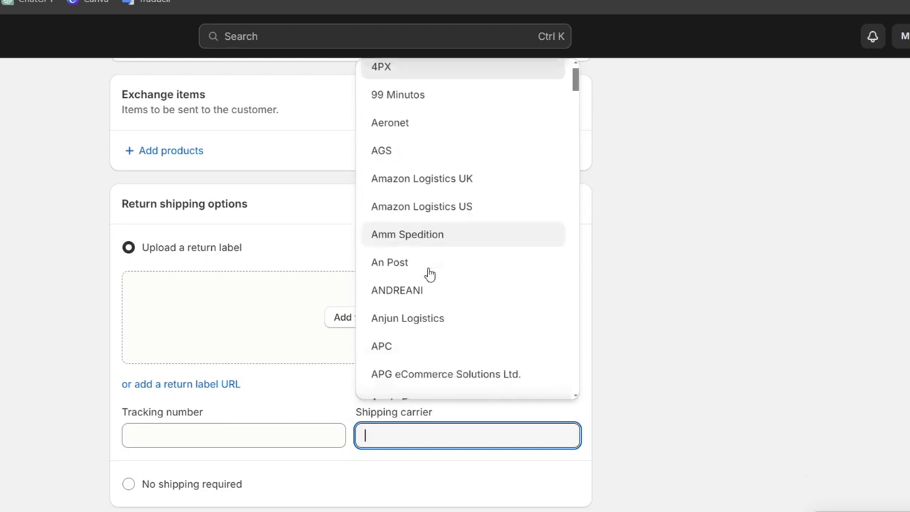
pyautogui.scroll(-6, 428, 274)
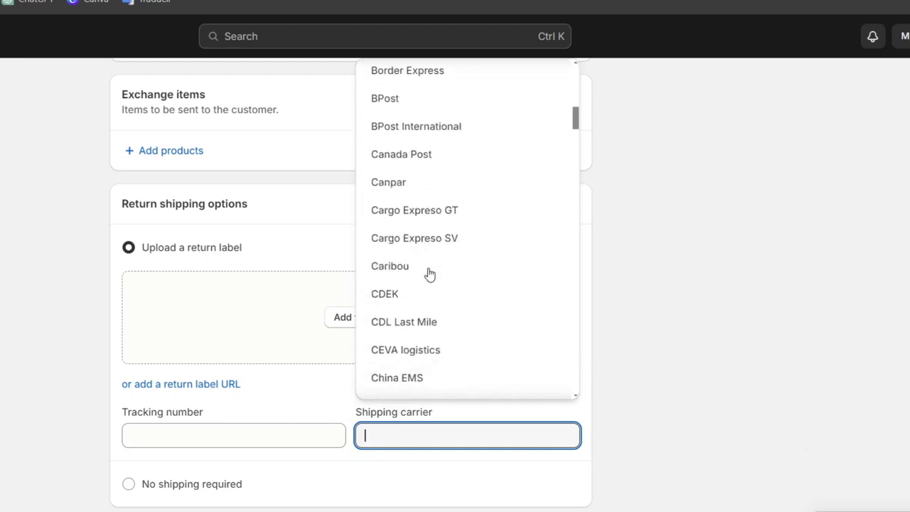
pyautogui.scroll(-15, 463, 357)
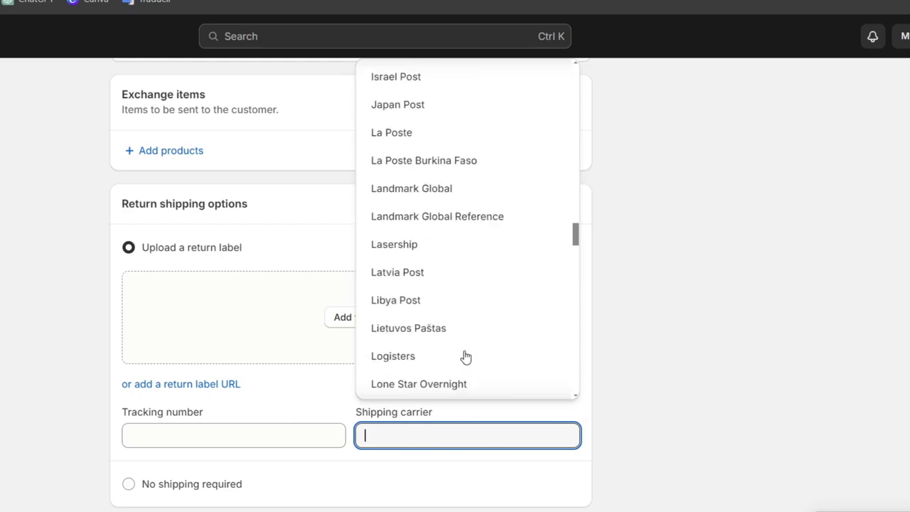
pyautogui.scroll(-20, 463, 356)
pyautogui.click(670, 383)
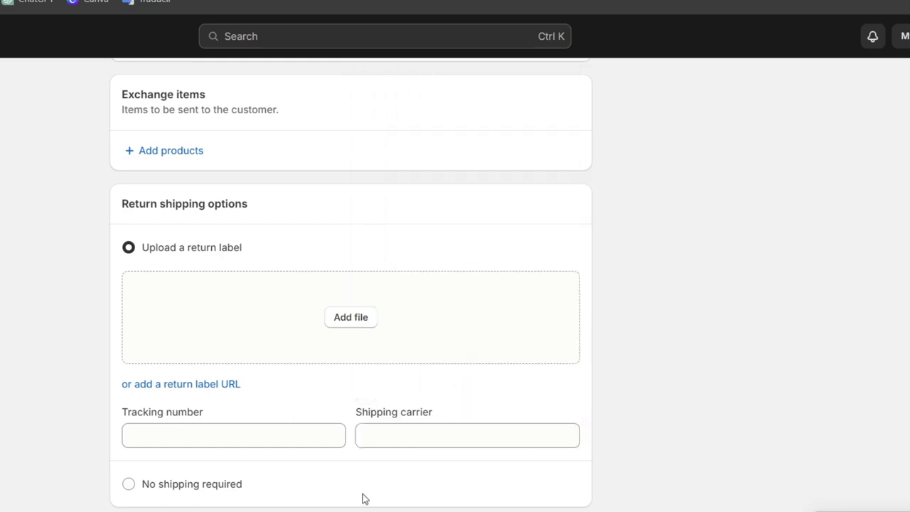
# - Set the return shipping option to "No shipping required" and create the return
pyautogui.click(183, 492)
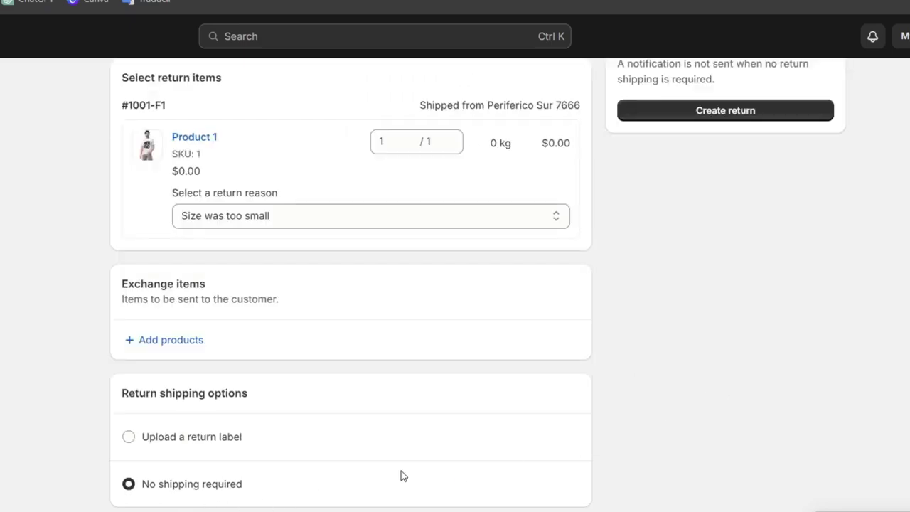
pyautogui.scroll(3, 401, 470)
pyautogui.click(707, 325)
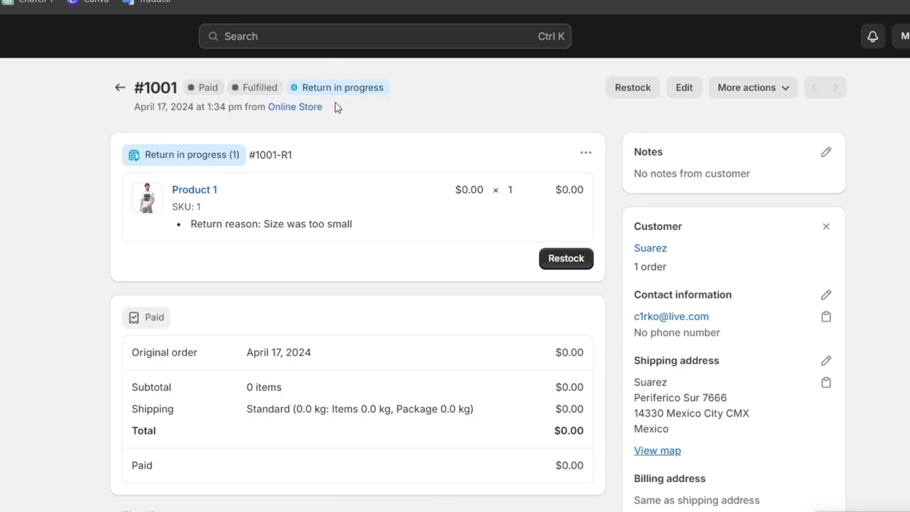
# - Examine the order's payment summary, including the original order date and amount, the subtotal and the paid line
pyautogui.scroll(-3, 348, 334)
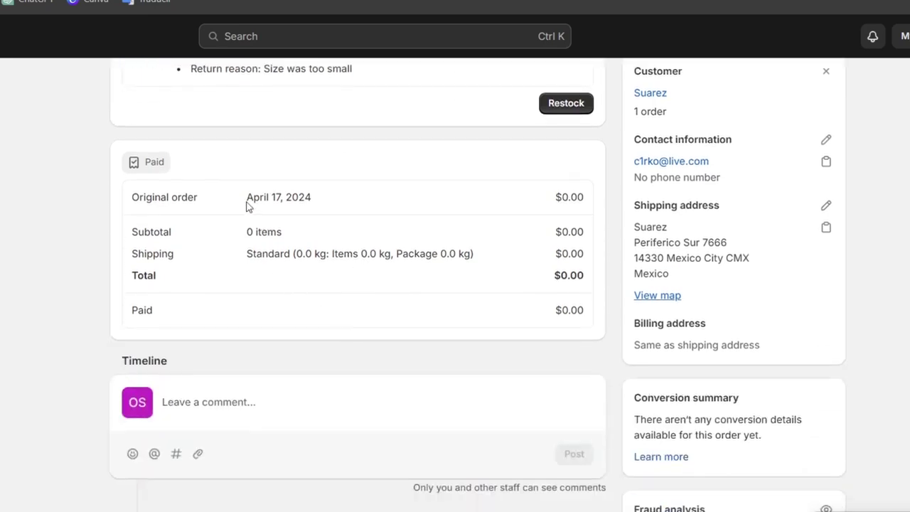
pyautogui.moveTo(247, 201); pyautogui.dragTo(341, 201)
pyautogui.moveTo(553, 197); pyautogui.dragTo(573, 201)
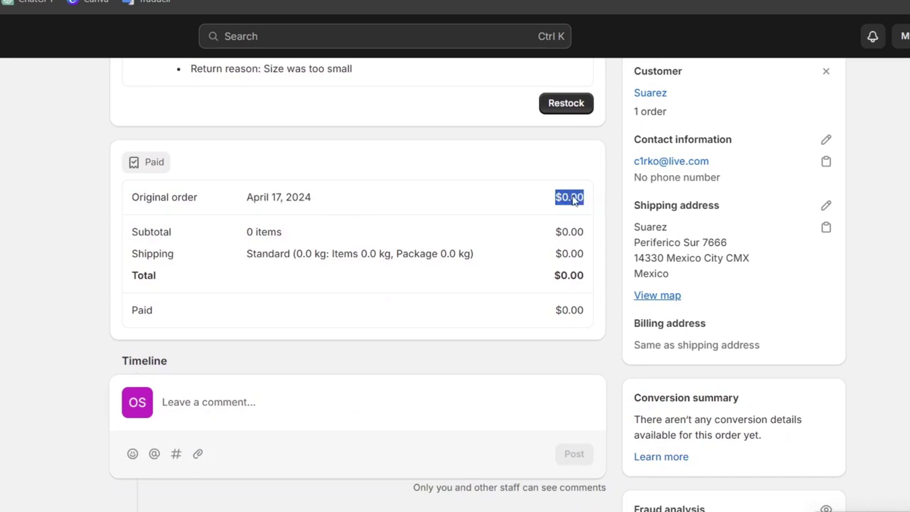
pyautogui.doubleClick(267, 233)
pyautogui.moveTo(270, 232); pyautogui.dragTo(195, 286)
pyautogui.click(145, 305)
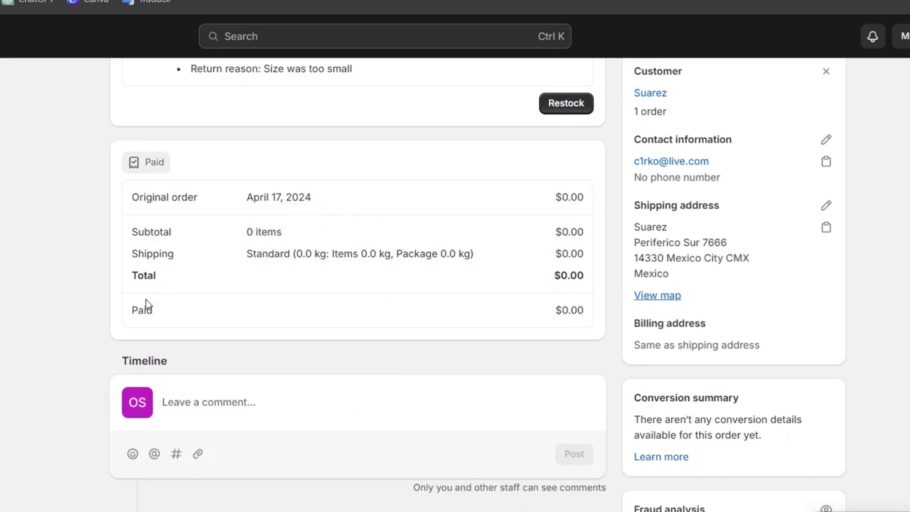
pyautogui.doubleClick(145, 306)
# - Examine the order's timeline entries about archiving and the created return, and check the conversion summary
pyautogui.scroll(-3, 352, 330)
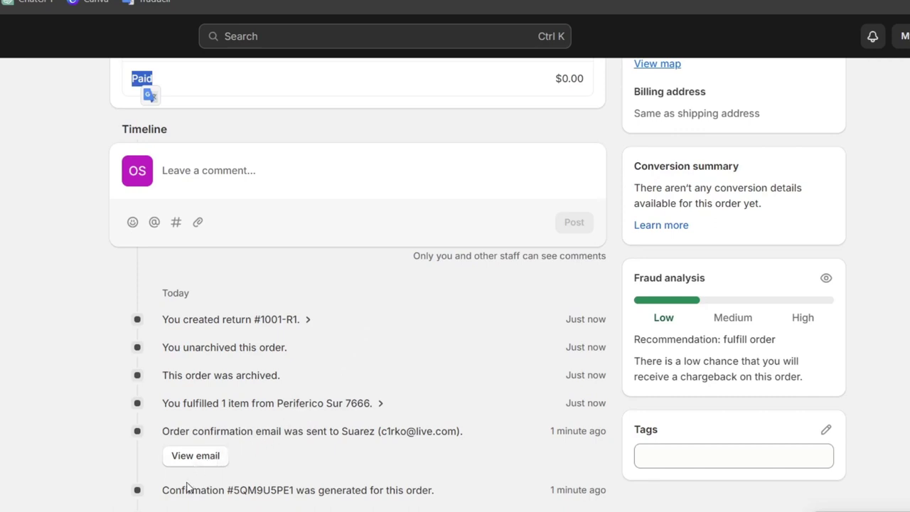
pyautogui.moveTo(158, 408); pyautogui.dragTo(159, 388)
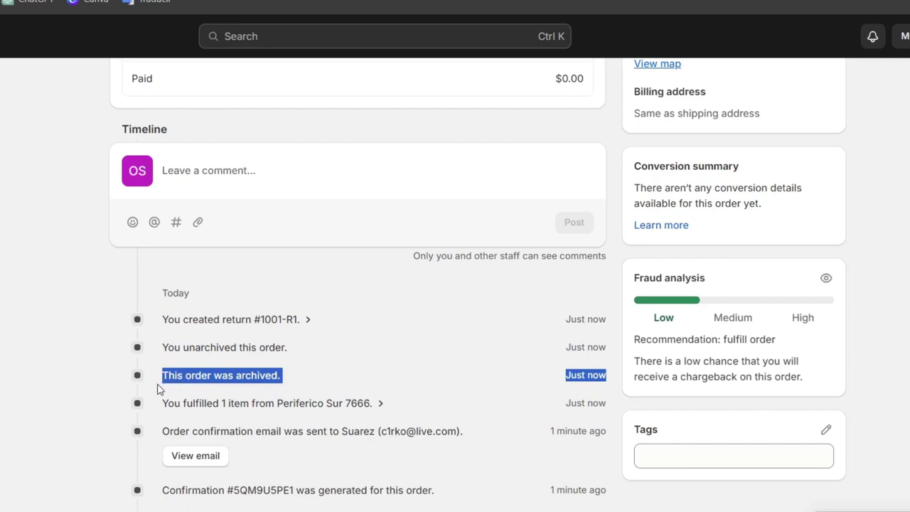
pyautogui.moveTo(168, 349); pyautogui.dragTo(178, 331)
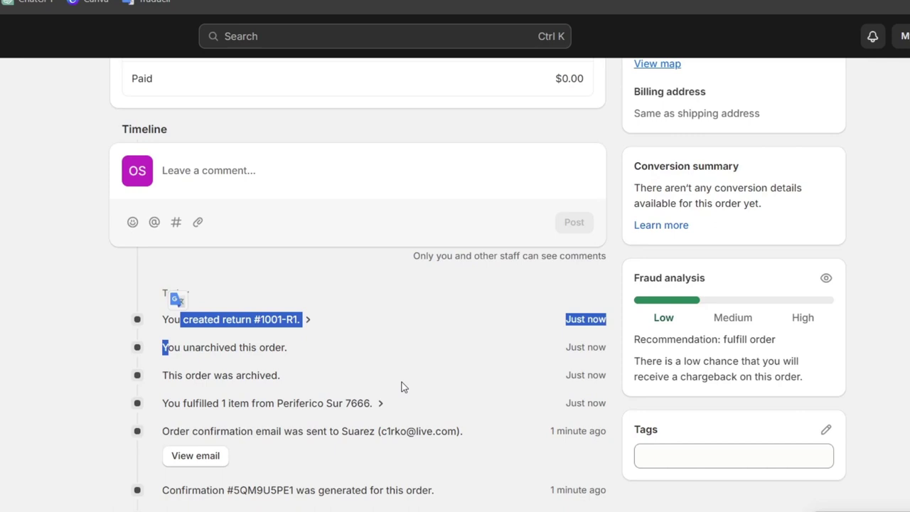
pyautogui.scroll(5, 402, 387)
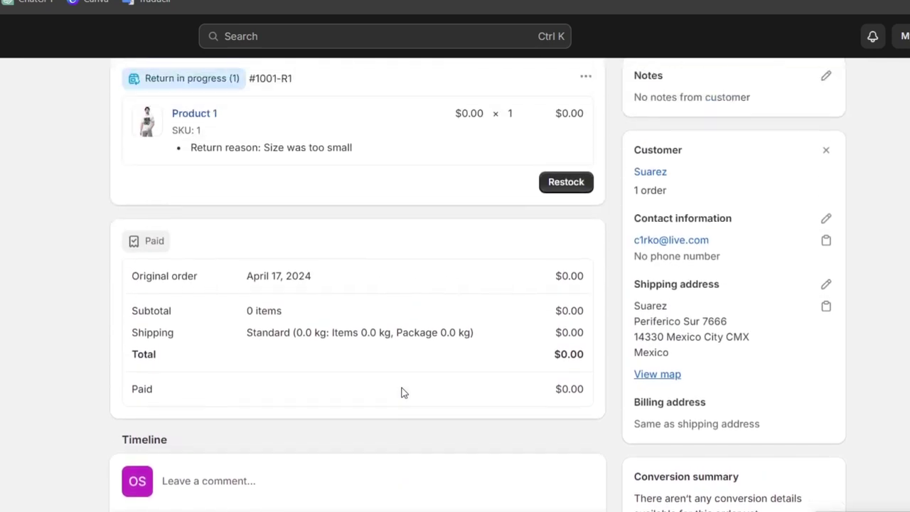
pyautogui.scroll(2, 401, 393)
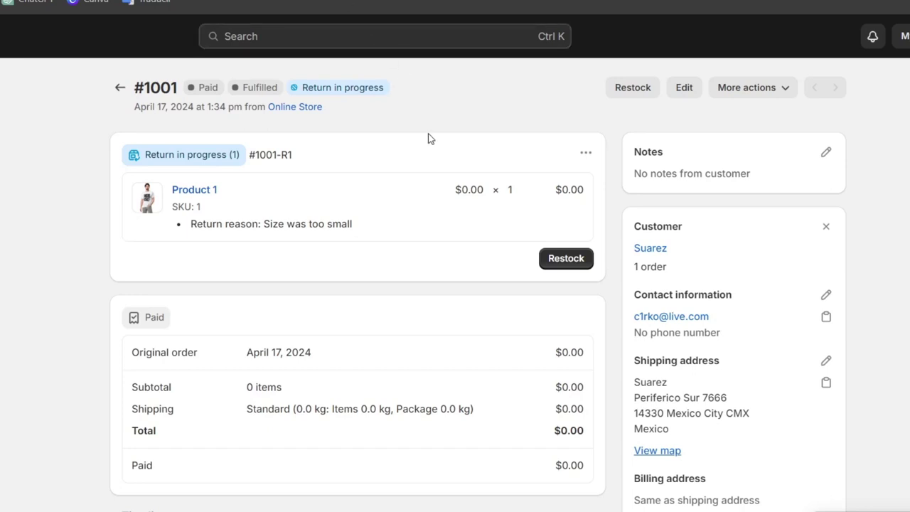
pyautogui.scroll(-5, 441, 178)
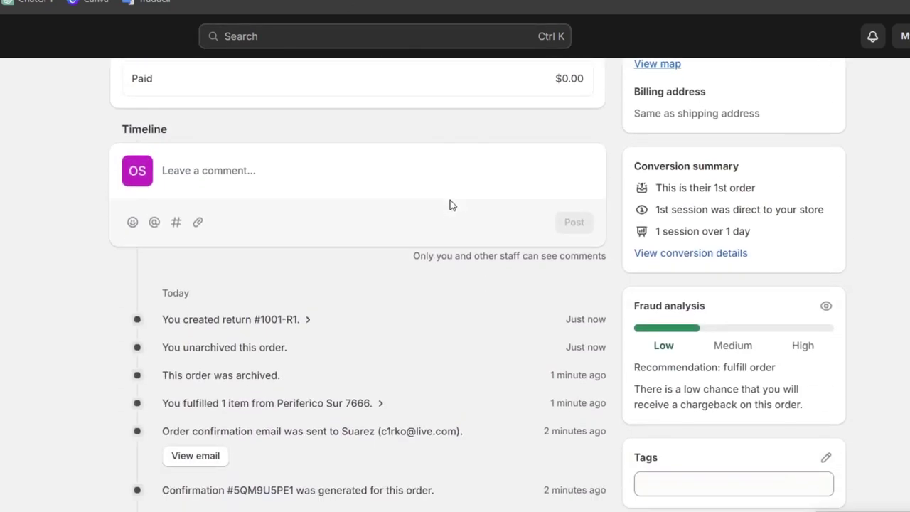
pyautogui.moveTo(692, 166); pyautogui.dragTo(777, 221)
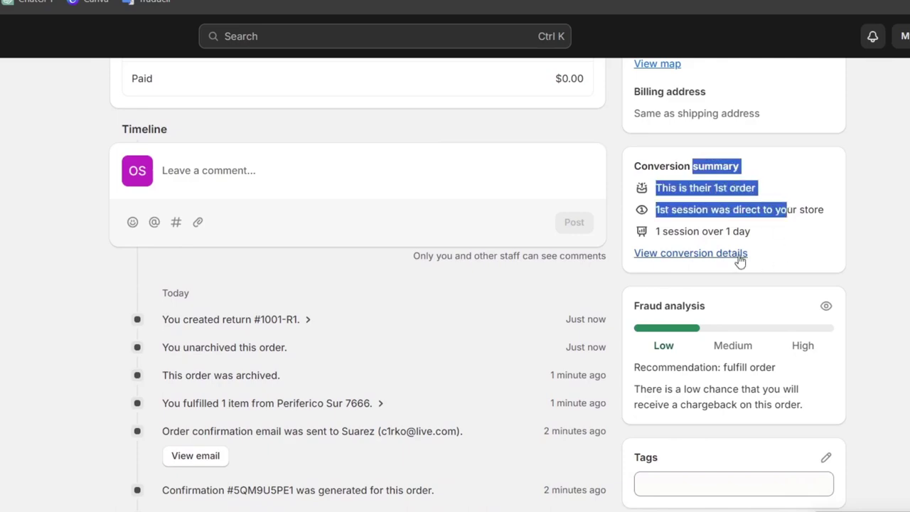
pyautogui.scroll(4, 718, 319)
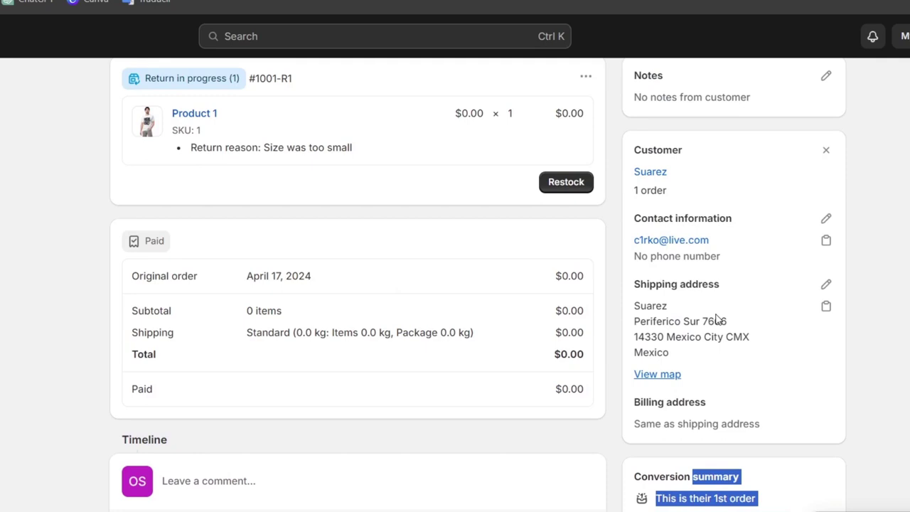
pyautogui.scroll(1, 718, 319)
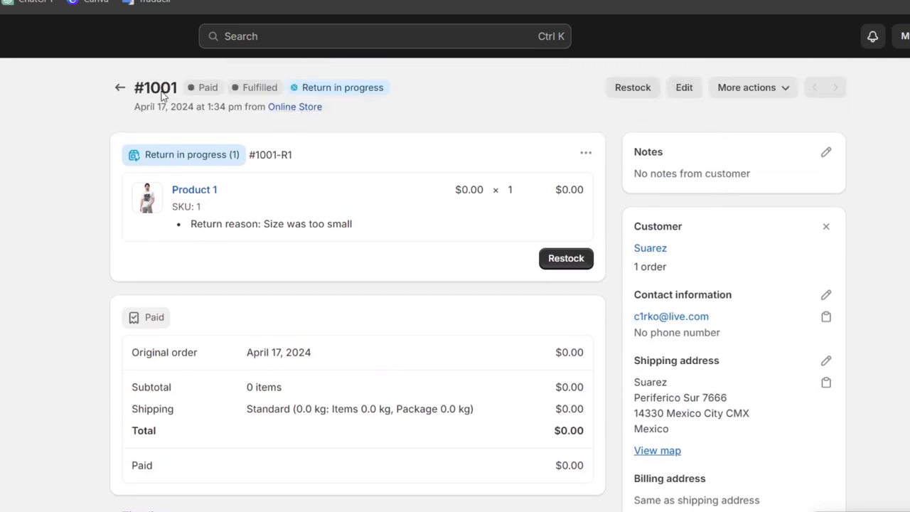
# - Reopen the order with the return in progress from the orders list and close its return
pyautogui.click(119, 87)
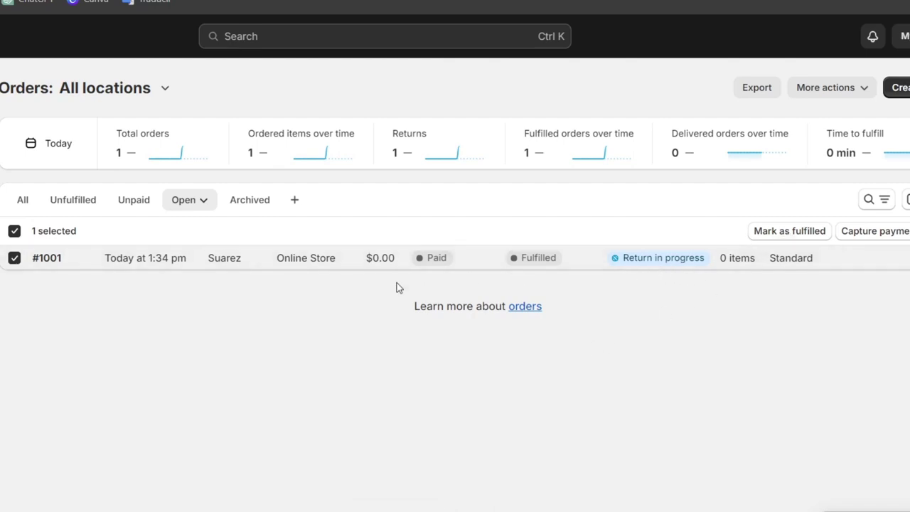
pyautogui.click(794, 258)
pyautogui.click(585, 152)
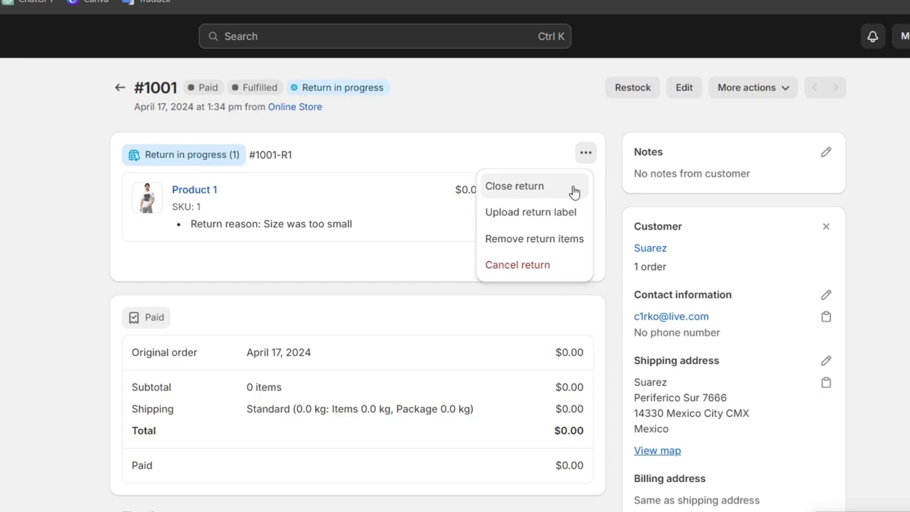
pyautogui.click(574, 191)
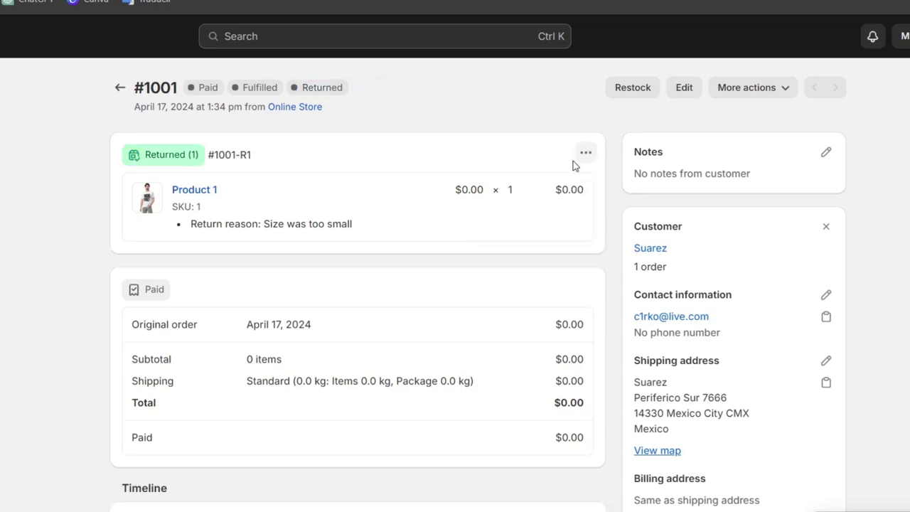
# - Check the returned order's status and timeline by opening it from the orders list, and go back to the list
pyautogui.click(120, 87)
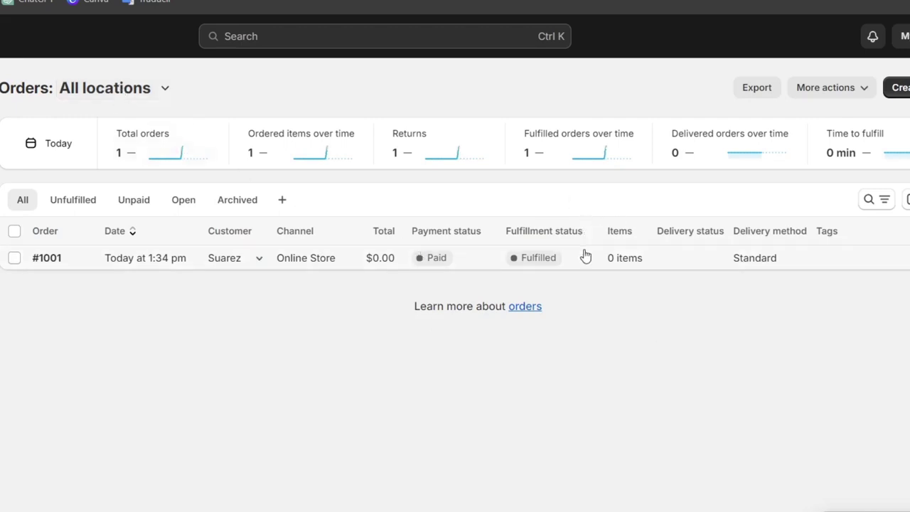
pyautogui.click(84, 259)
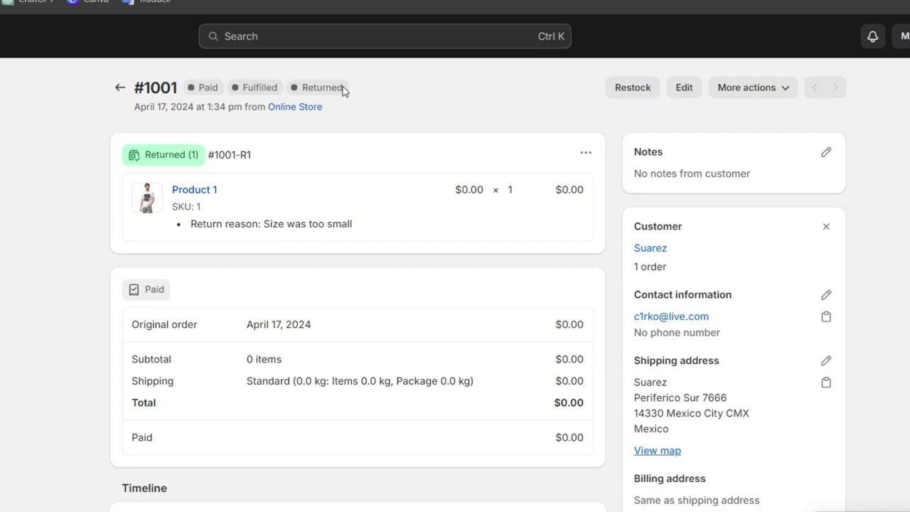
pyautogui.scroll(-5, 572, 274)
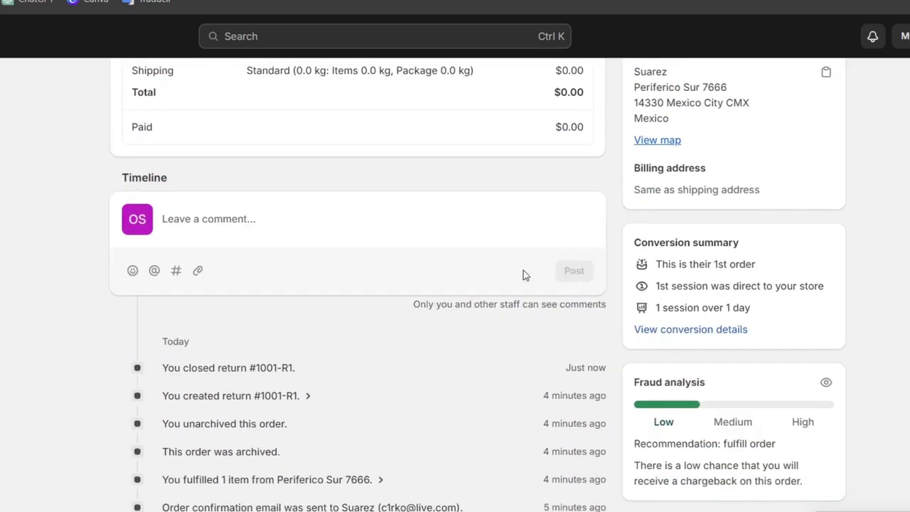
pyautogui.scroll(5, 523, 270)
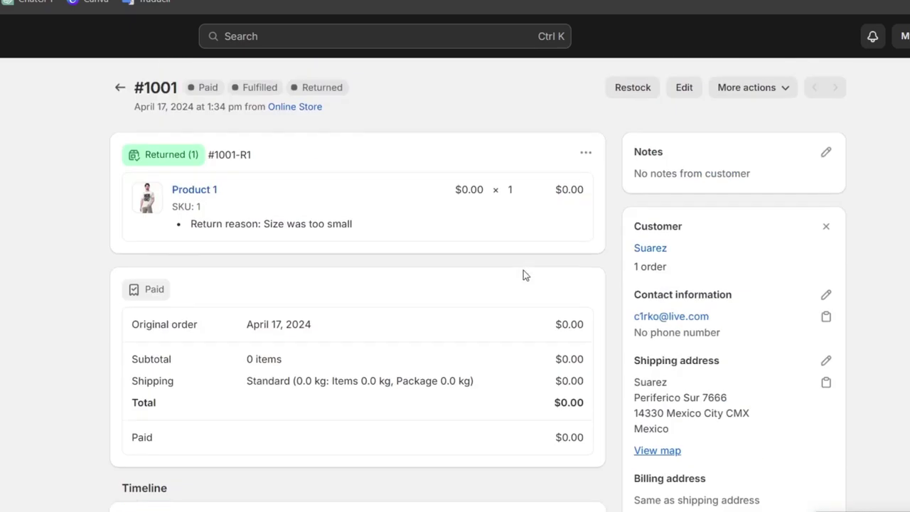
pyautogui.scroll(-5, 523, 270)
pyautogui.scroll(5, 523, 270)
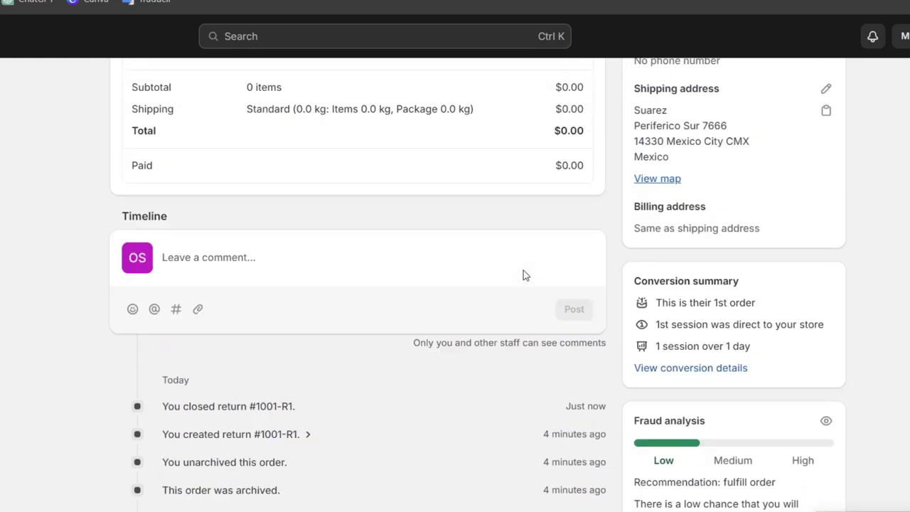
pyautogui.click(119, 87)
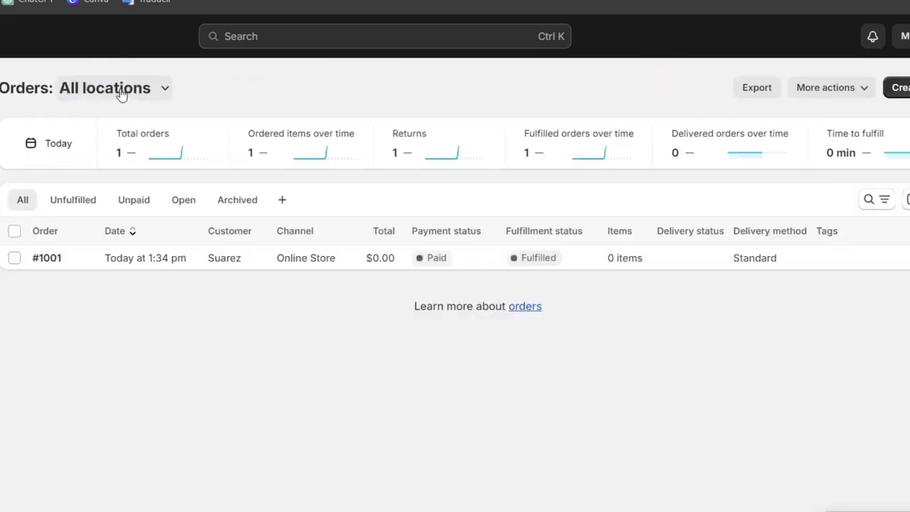